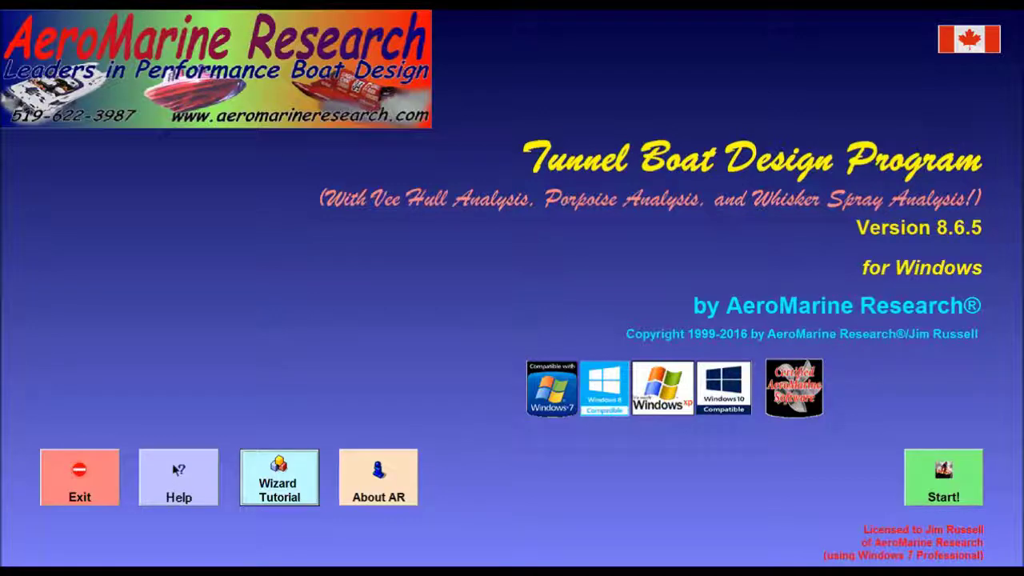
# Step: Close the splash screen and enter the BoatDesigns database of saved boat designs
pyautogui.click(928, 467)
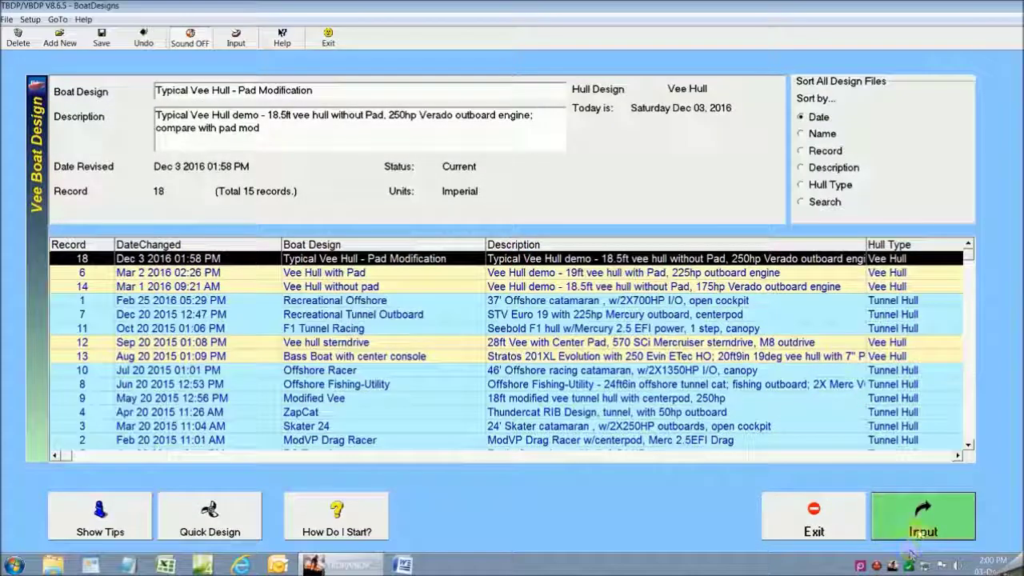
# Step: Load record 18, 'Typical Vee Hull - Pad Modification', into the Design Data Input page
pyautogui.click(900, 526)
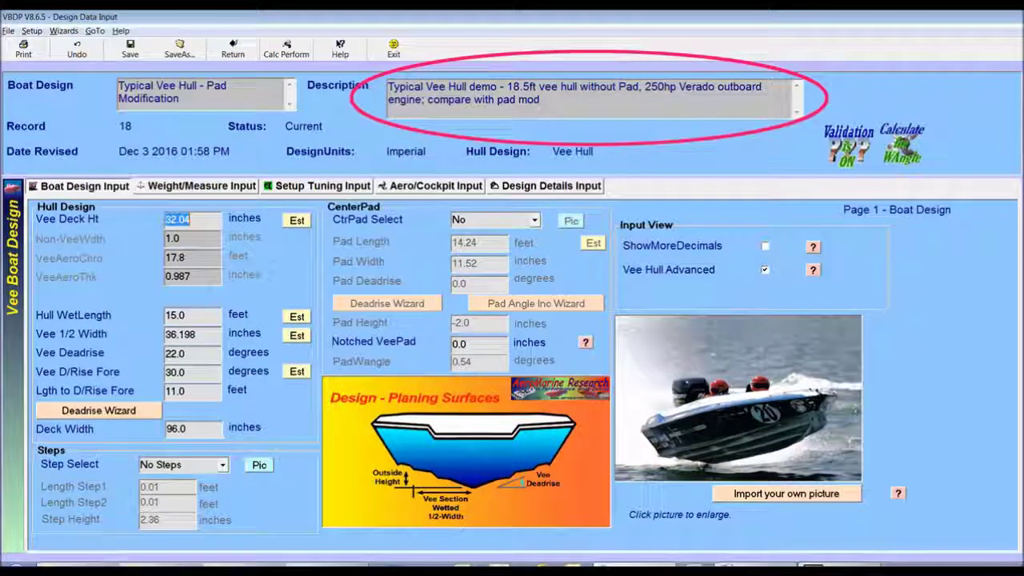
# Step: Review the weight/measure inputs (18.75 ft length, 1780 lb hull weight), then the Setup Tuning page
pyautogui.click(201, 186)
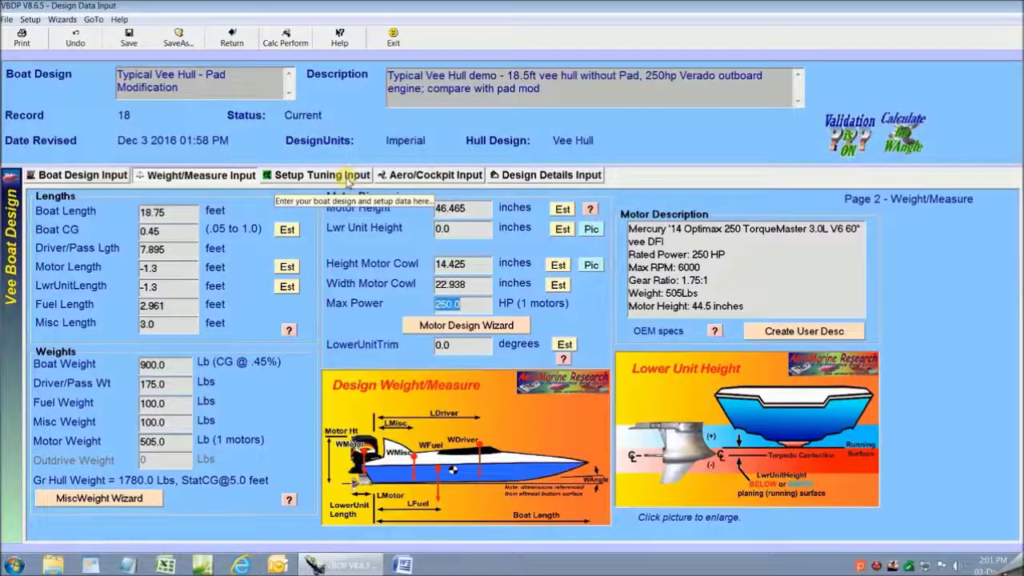
pyautogui.click(323, 185)
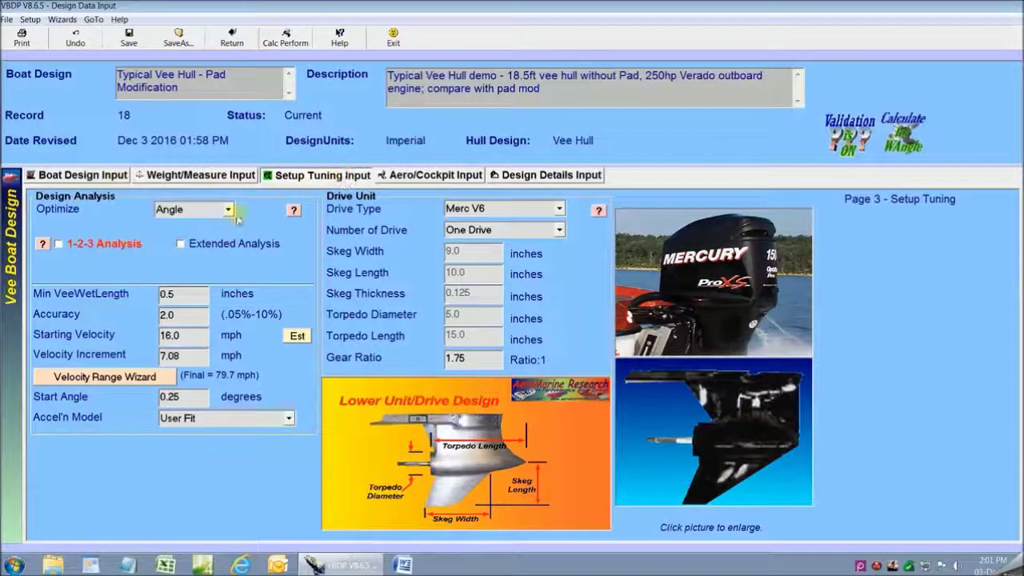
# Step: Toggle 1-2-3 Analysis off and on, and run a velocity-optimized analysis reaching 81.6 mph maximum
pyautogui.click(59, 254)
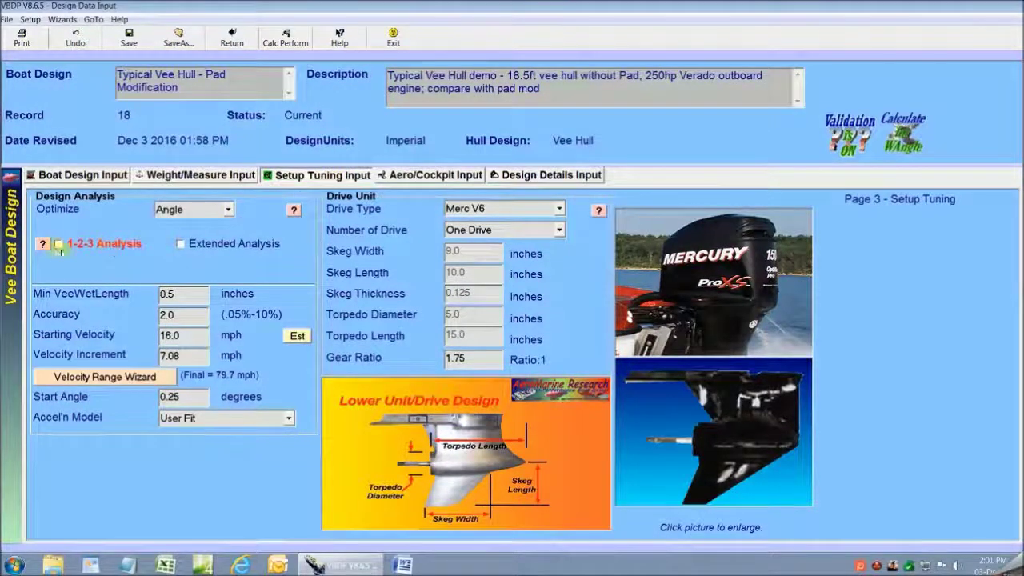
pyautogui.click(60, 254)
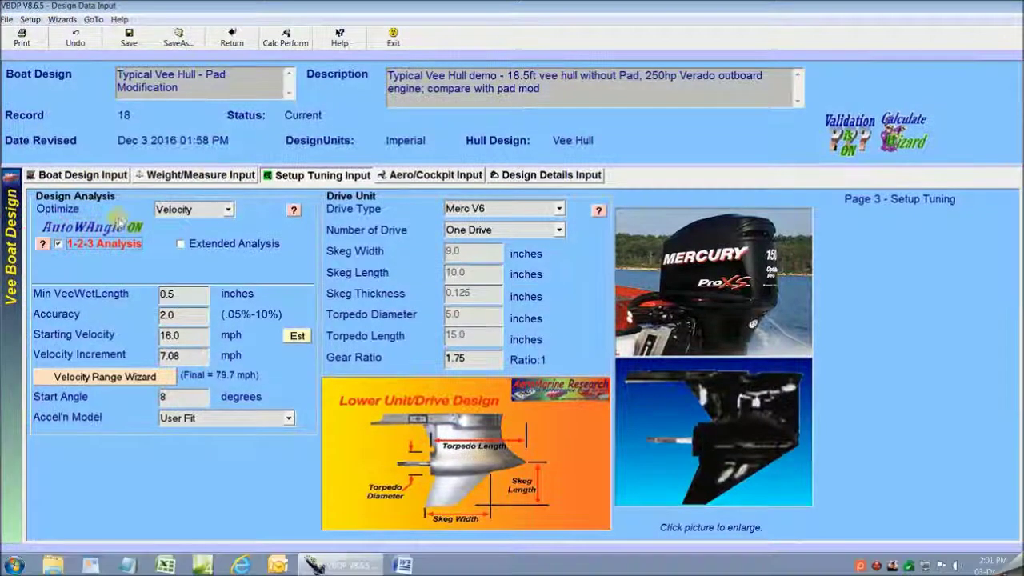
pyautogui.click(290, 53)
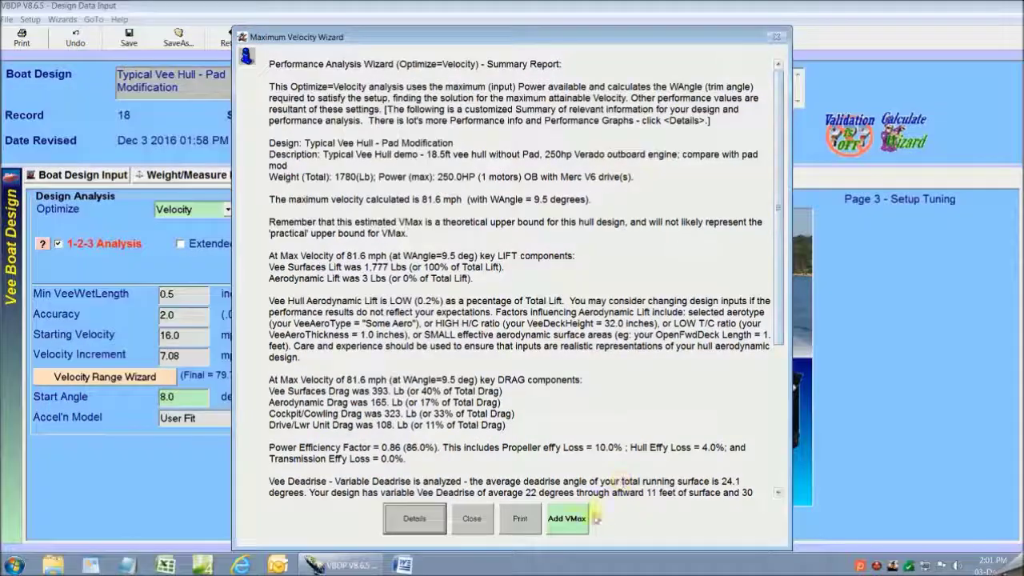
# Step: Add the 81.6 mph maximum velocity and run the angle-optimized WAngle analysis
pyautogui.click(573, 529)
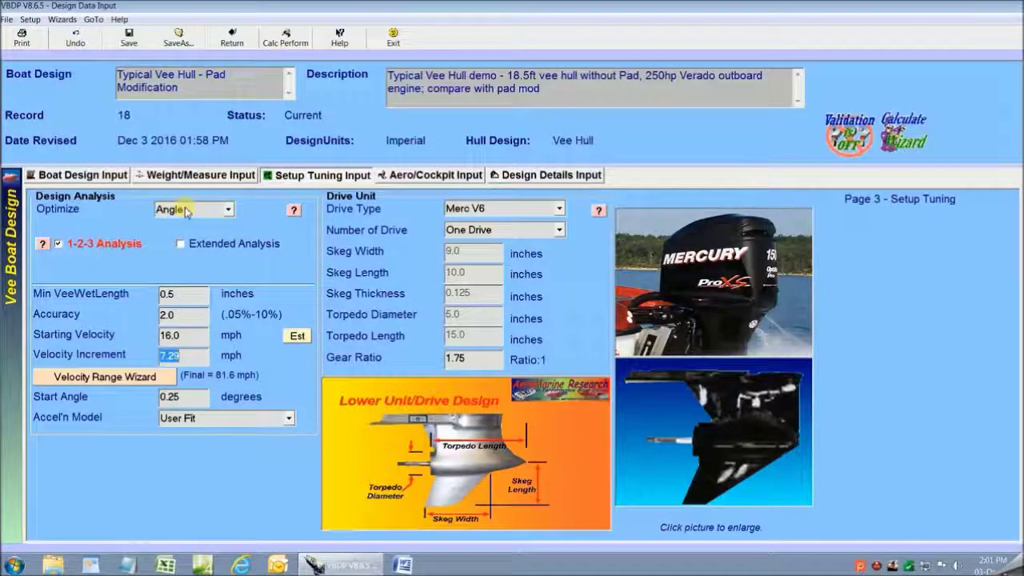
pyautogui.click(286, 40)
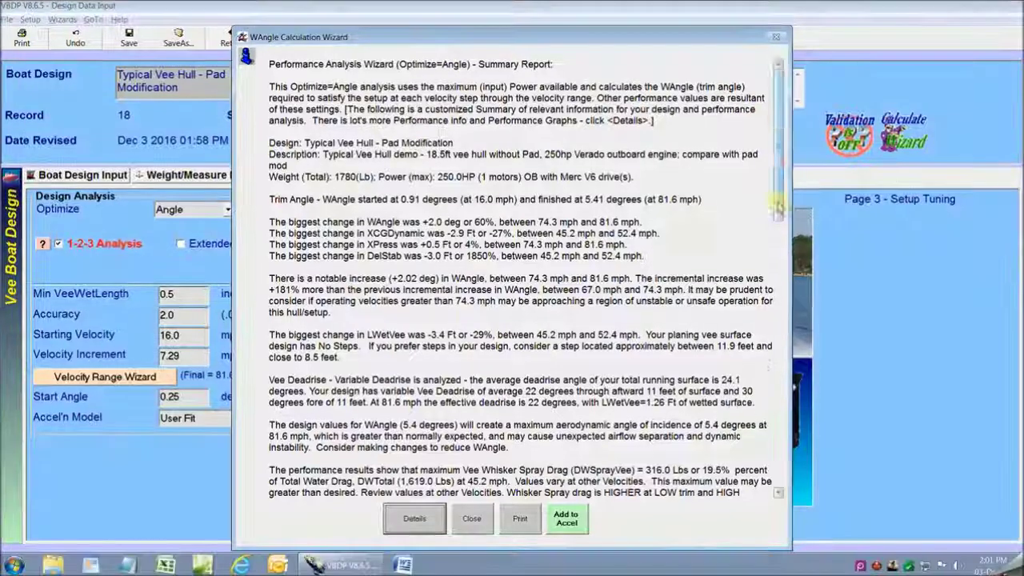
# Step: Look over the WAngle summary report, then open the Performance Analysis table from 16 to 81.6 mph
pyautogui.scroll(-15, 512, 288)
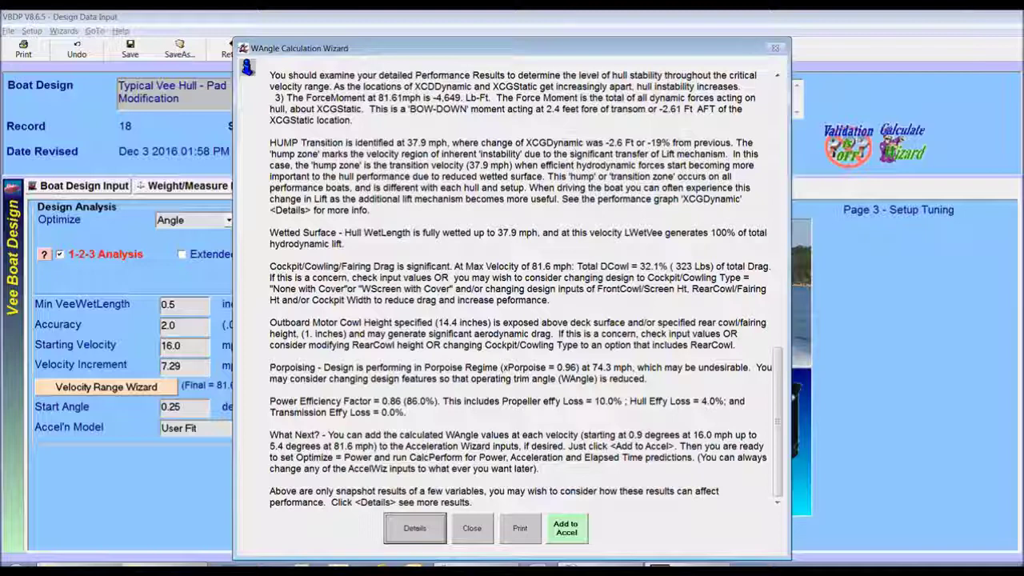
pyautogui.scroll(8, 520, 288)
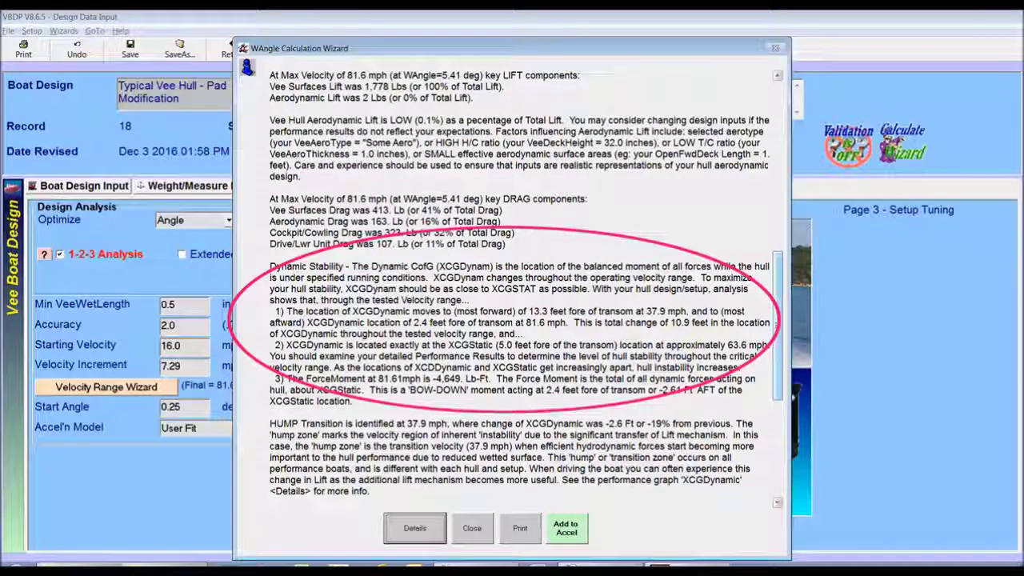
pyautogui.scroll(-8, 520, 288)
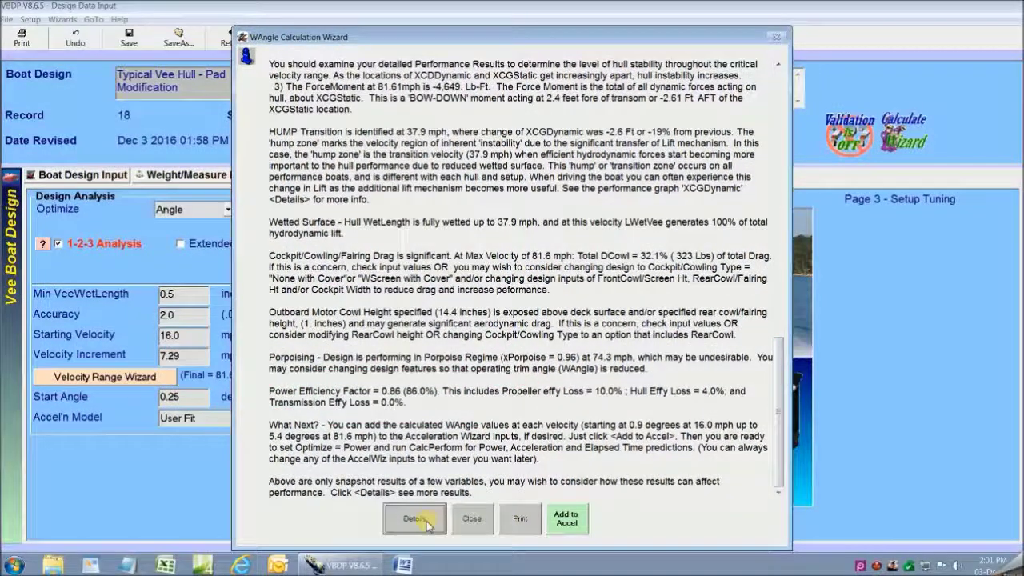
pyautogui.click(424, 521)
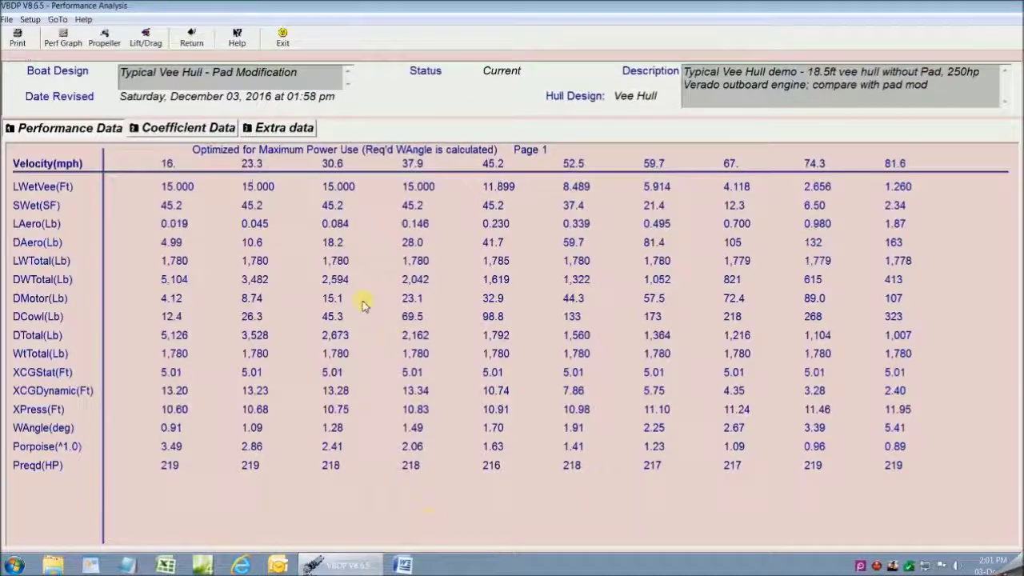
# Step: Review the Coefficient, Extra and Performance Data pages, then show the WAngle-versus-velocity graph
pyautogui.click(188, 133)
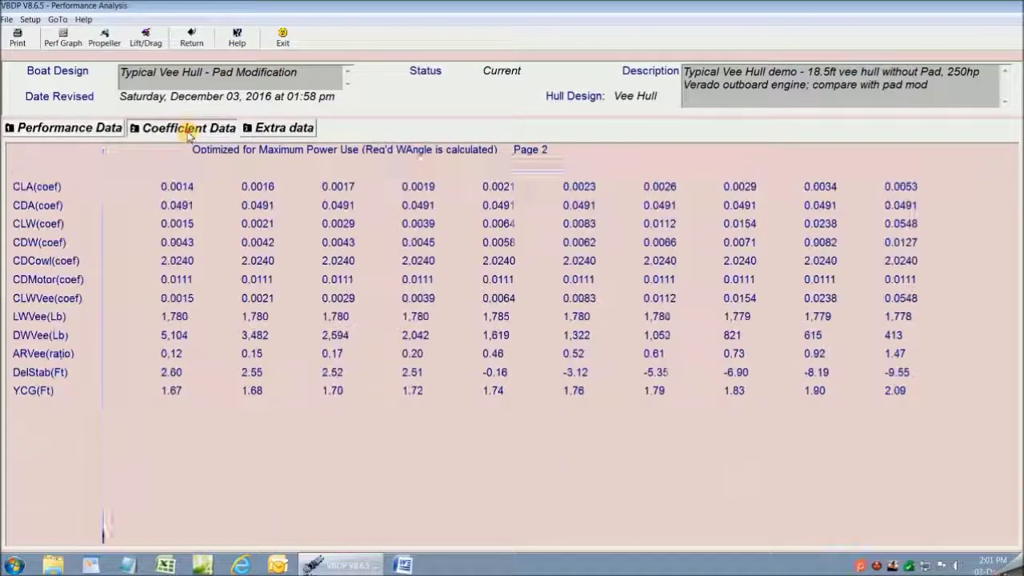
pyautogui.click(274, 133)
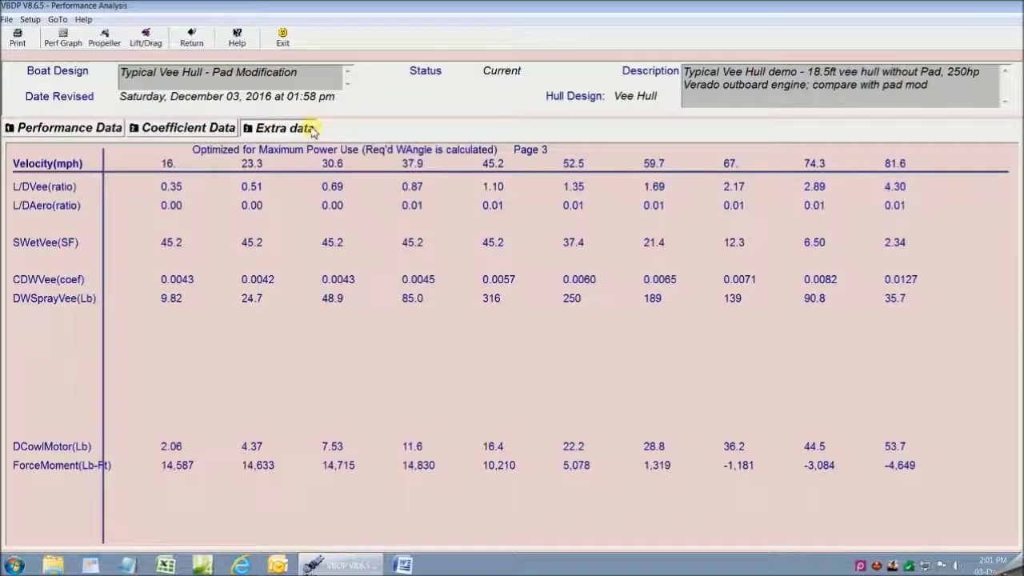
pyautogui.click(84, 133)
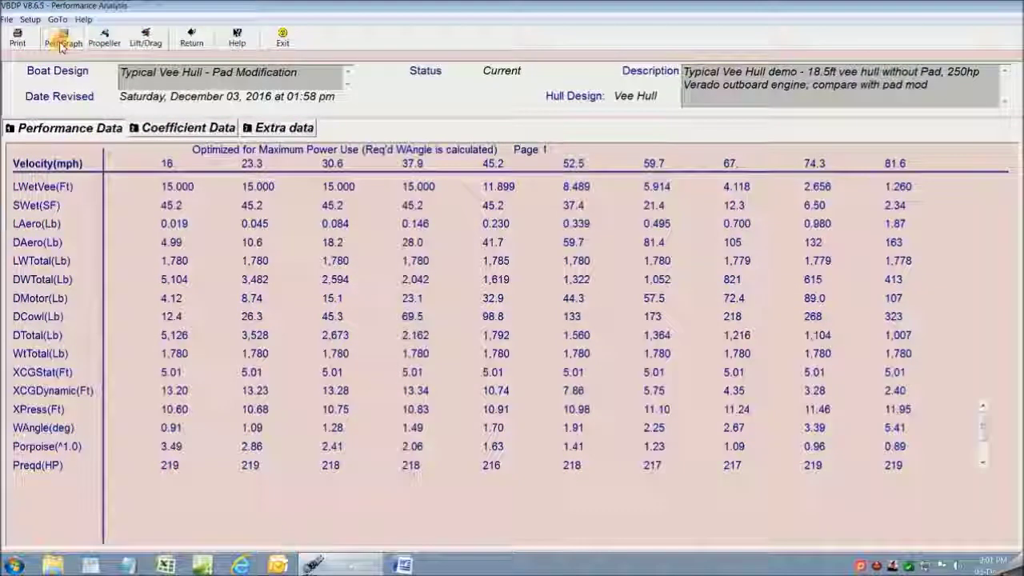
pyautogui.click(64, 50)
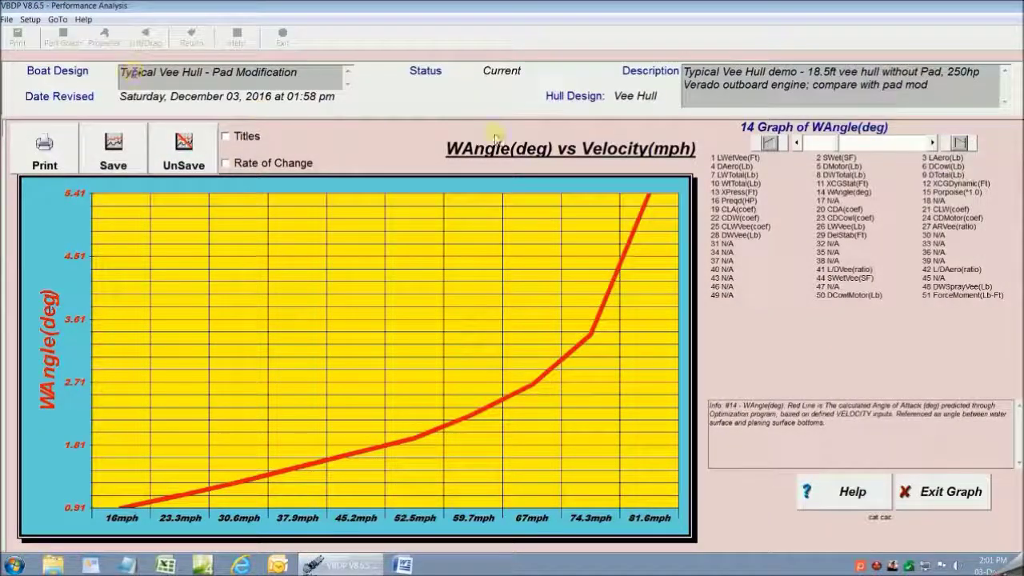
# Step: Save the base design's performance data from the XCGDynamic graph for comparison, then return to design input
pyautogui.click(797, 143)
pyautogui.click(797, 144)
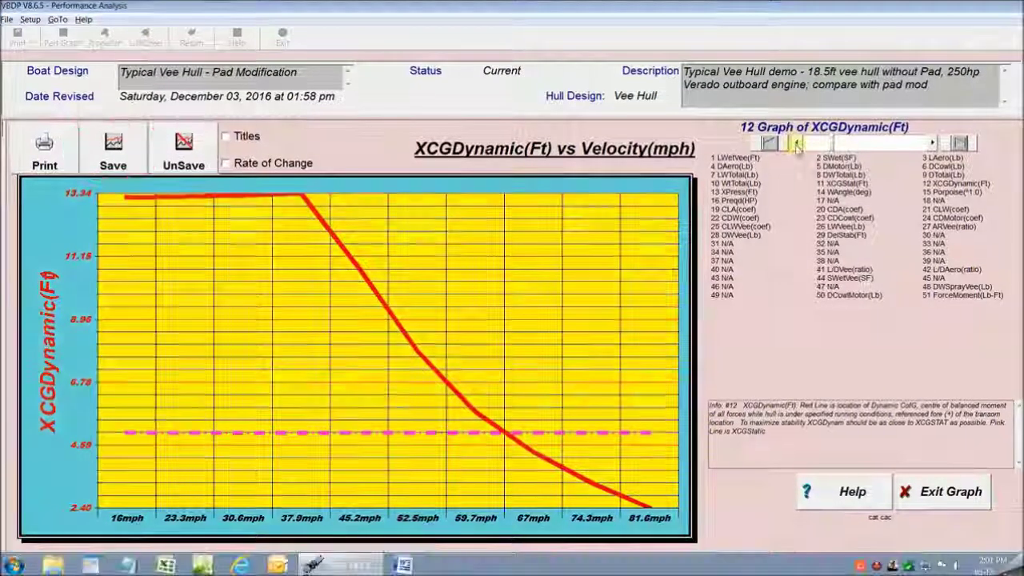
pyautogui.click(113, 148)
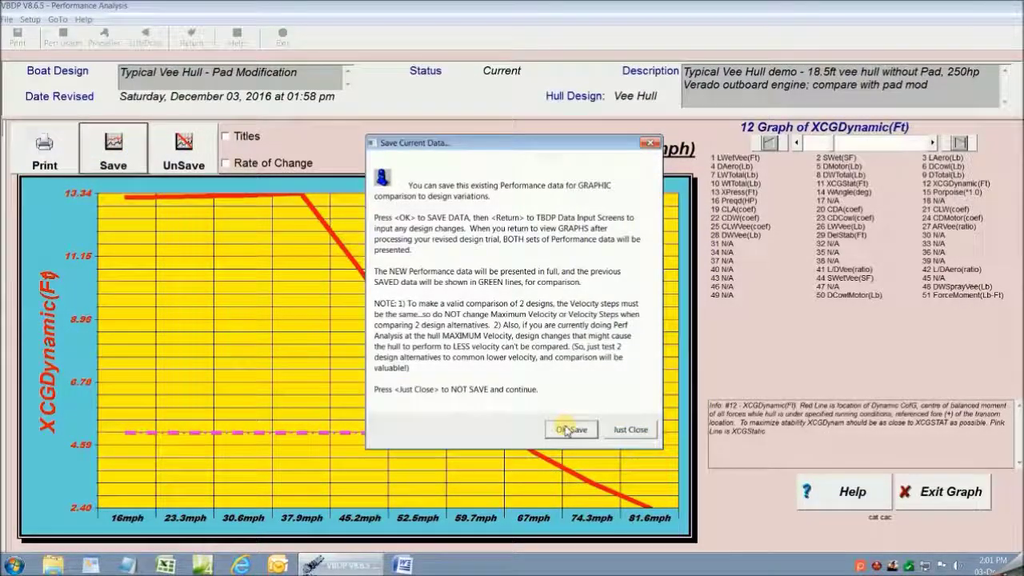
pyautogui.click(570, 429)
pyautogui.click(929, 486)
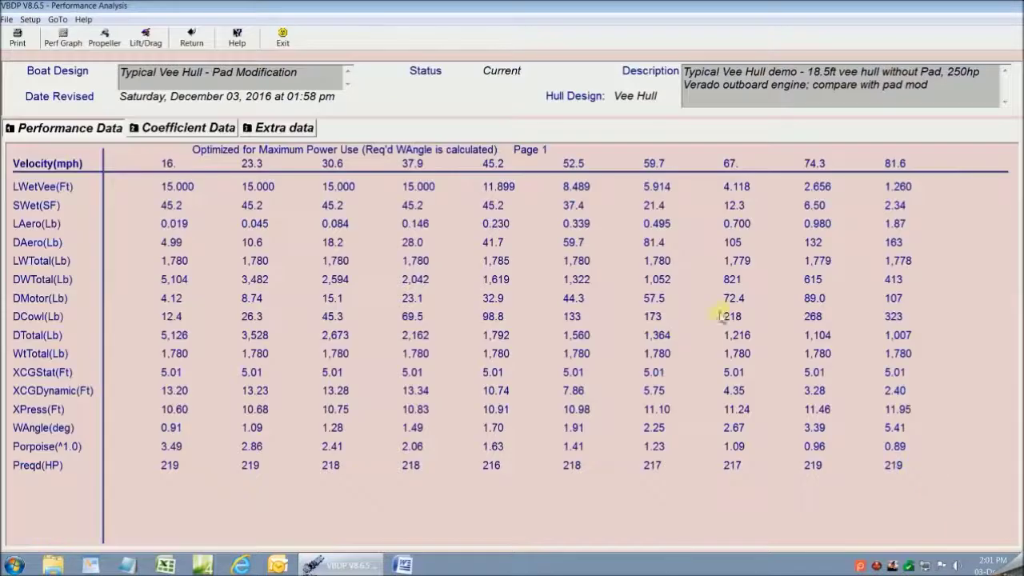
pyautogui.click(191, 37)
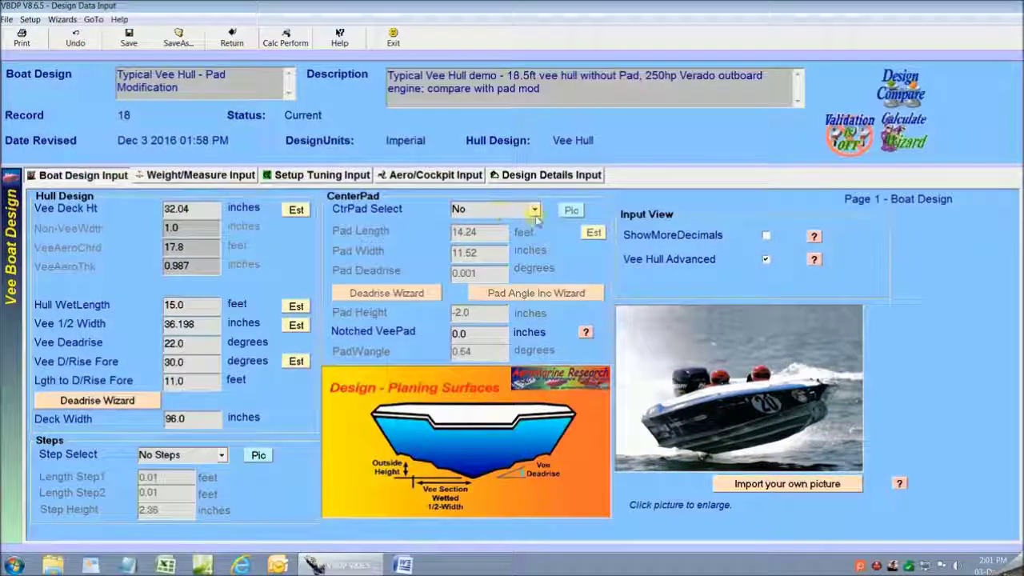
# Step: Add a center pad, auto-adjusting Vee 1/2 Width to 30.438 in, and recalculate performance
pyautogui.click(534, 219)
pyautogui.click(502, 236)
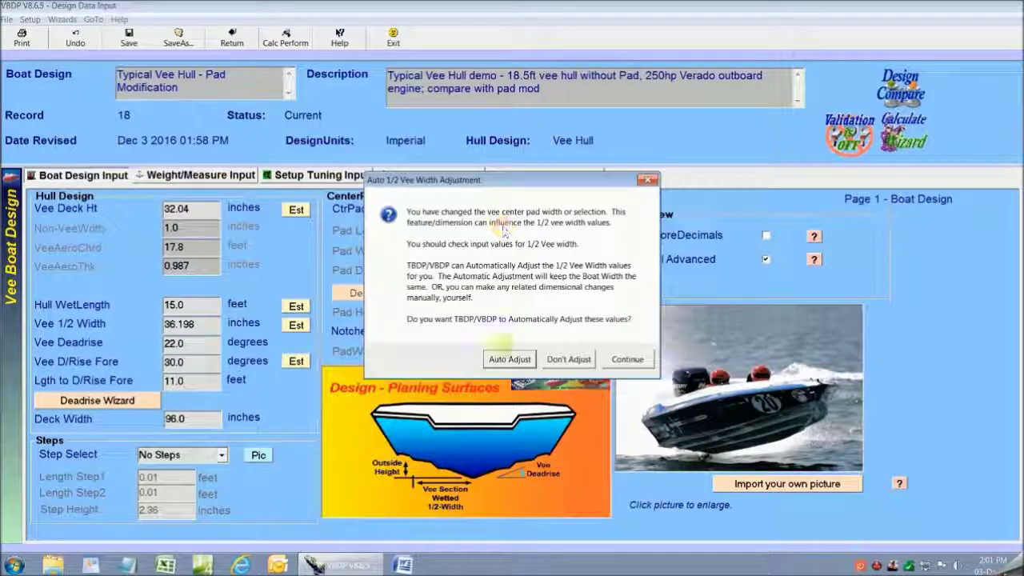
pyautogui.click(508, 360)
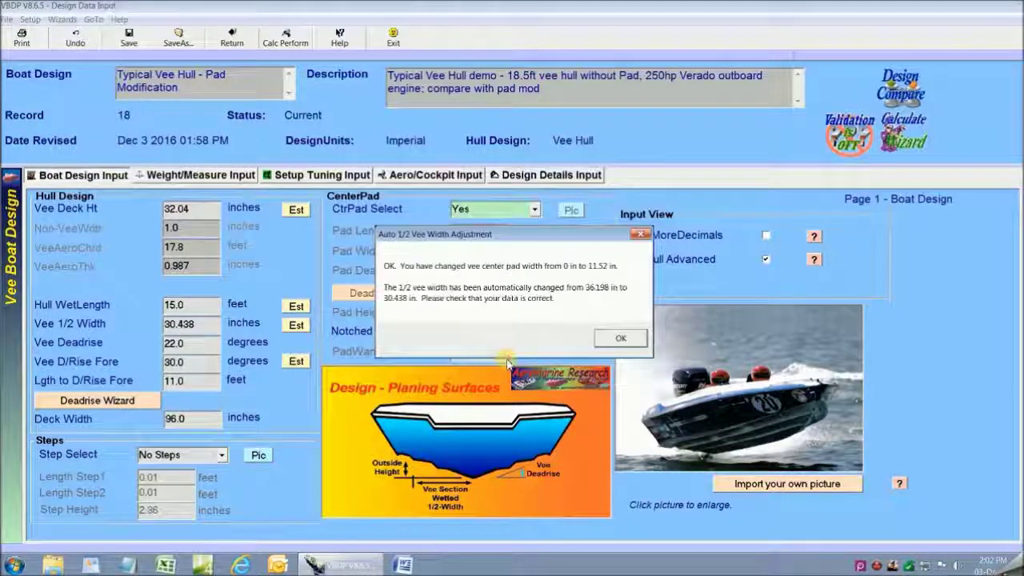
pyautogui.click(617, 339)
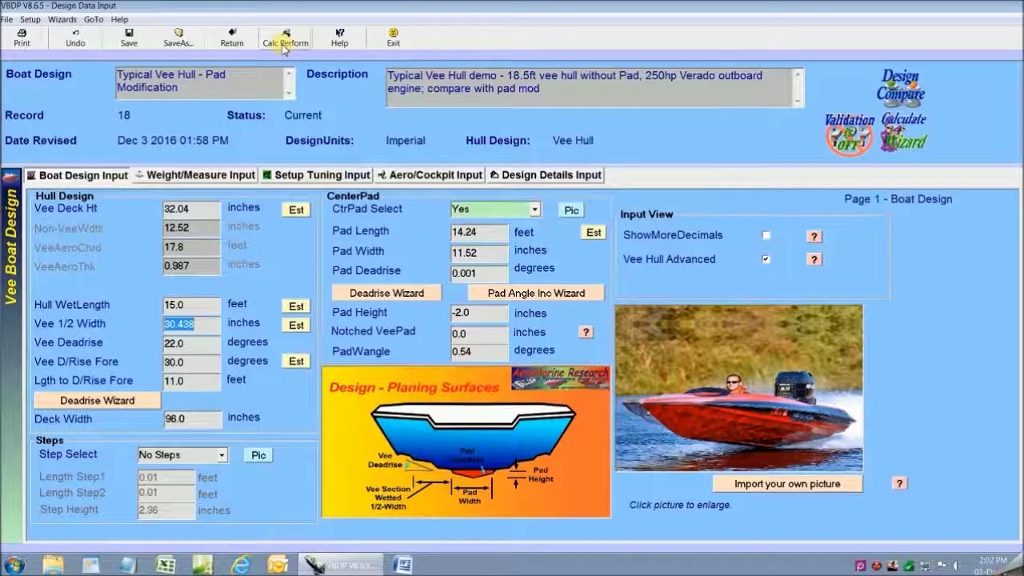
pyautogui.click(284, 44)
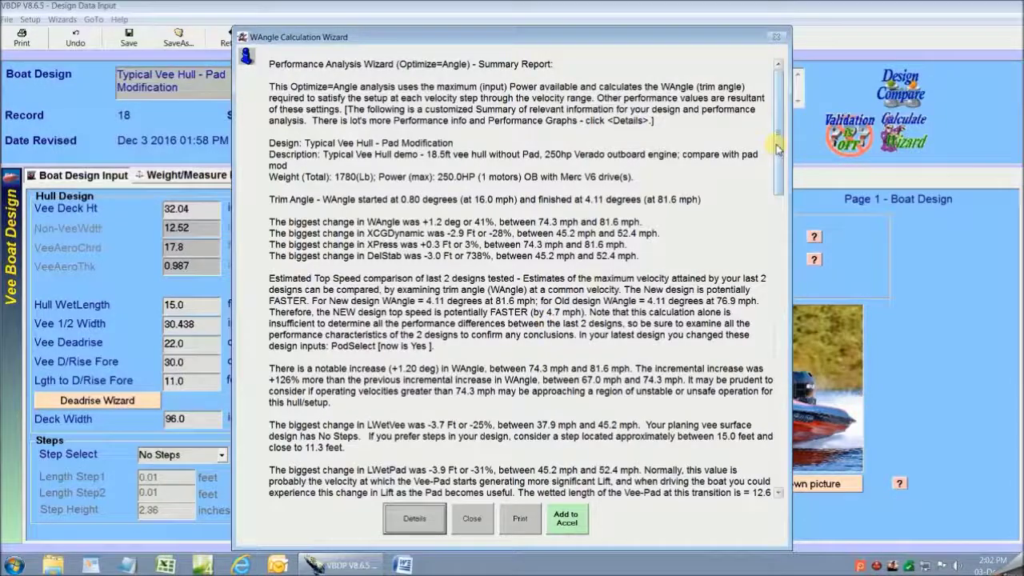
# Step: Scroll the padded design's WAngle report and open its Performance Analysis table, reaching 4.11° at 81.6 mph
pyautogui.moveTo(778, 148); pyautogui.dragTo(778, 476)
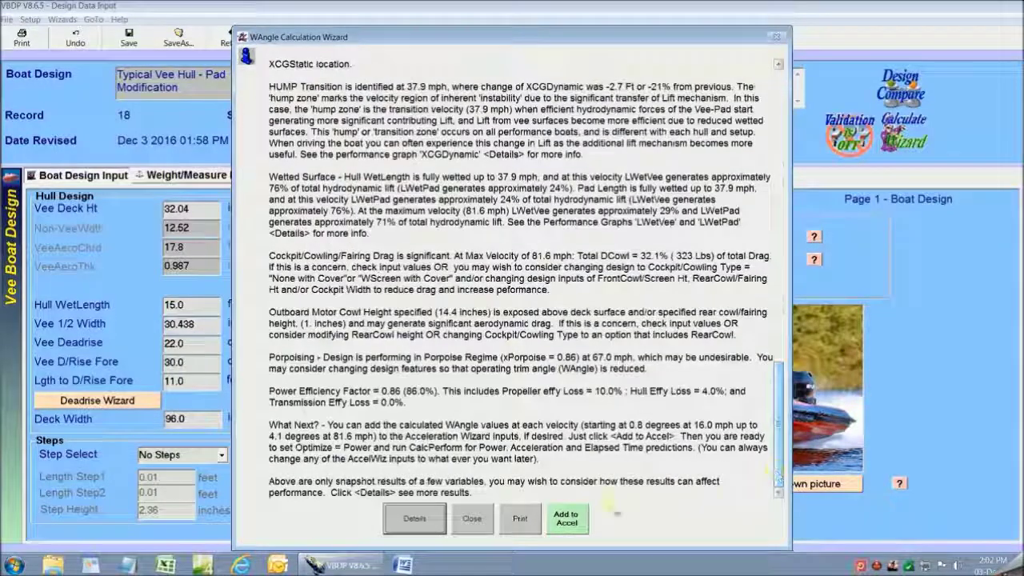
pyautogui.click(433, 520)
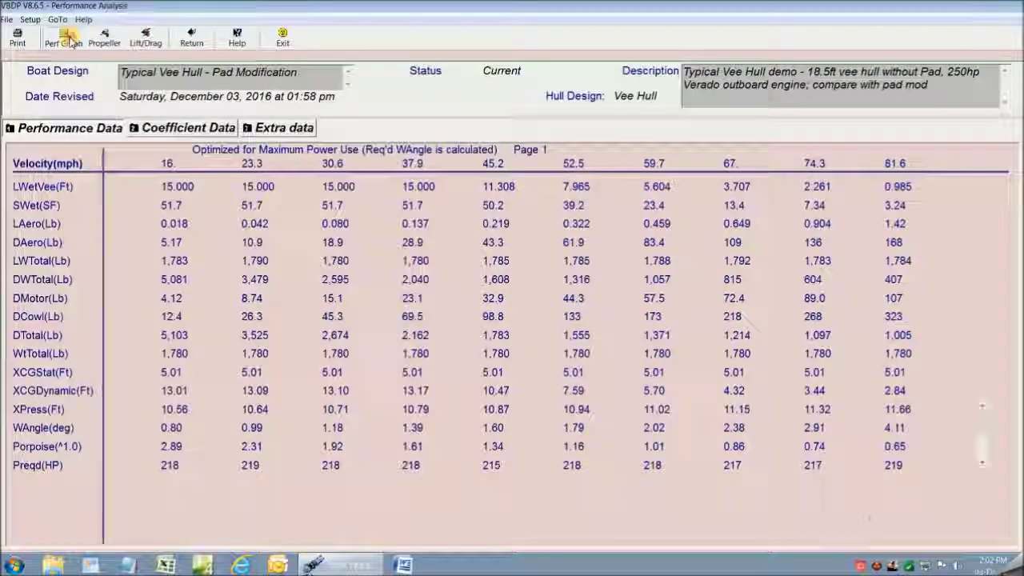
# Step: Compare padded (red) and base (green) results across the WAngle, XCGDynamic, LWetVee, SWet and Porpoise graphs
pyautogui.click(69, 38)
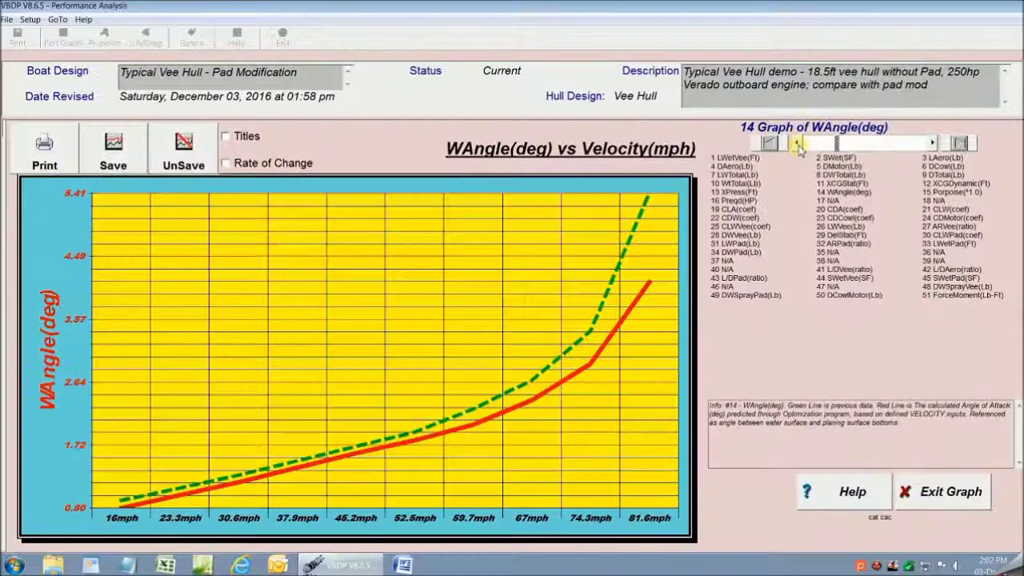
pyautogui.click(796, 153)
pyautogui.click(796, 153)
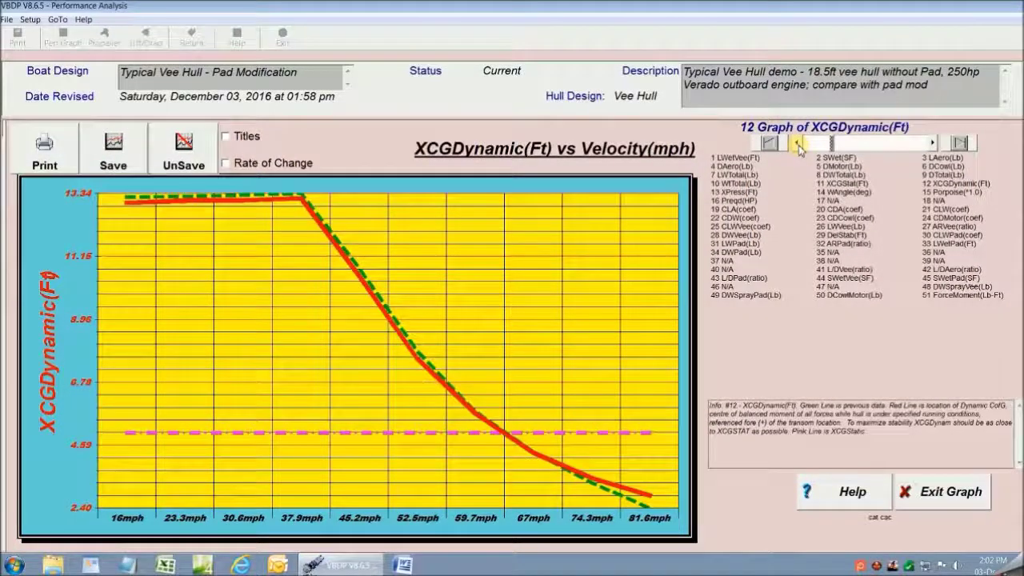
pyautogui.click(768, 144)
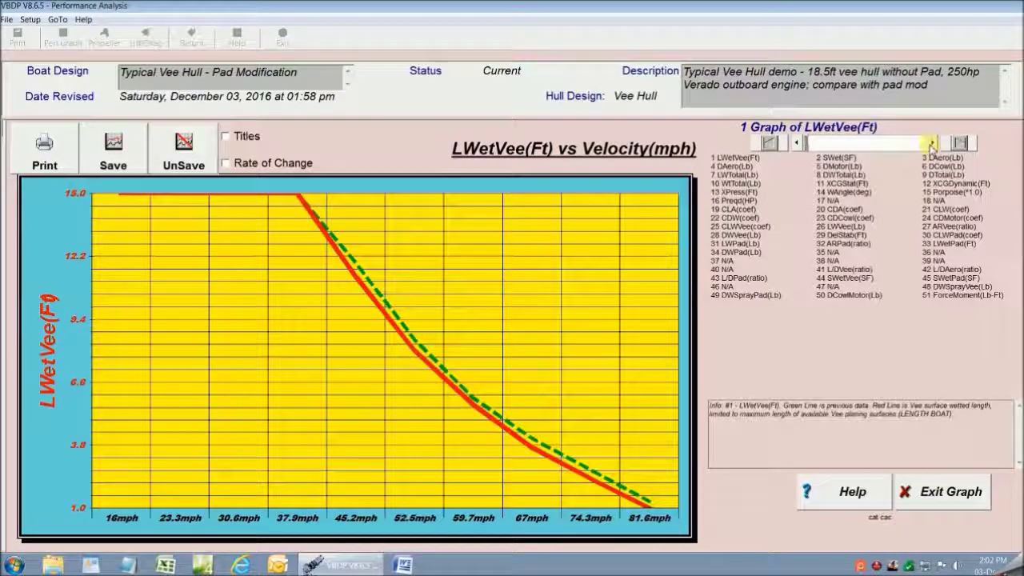
pyautogui.click(932, 144)
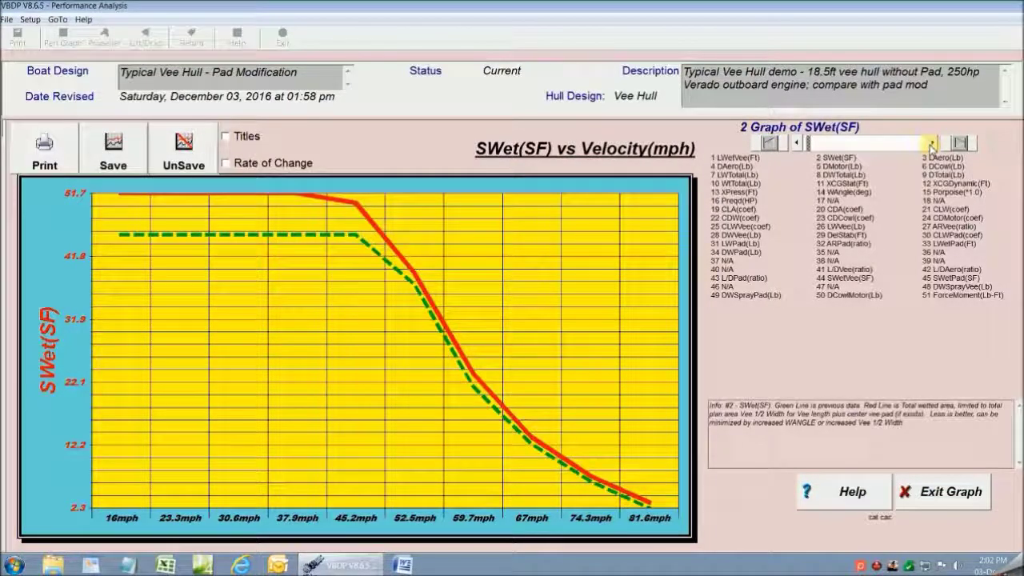
pyautogui.click(932, 144)
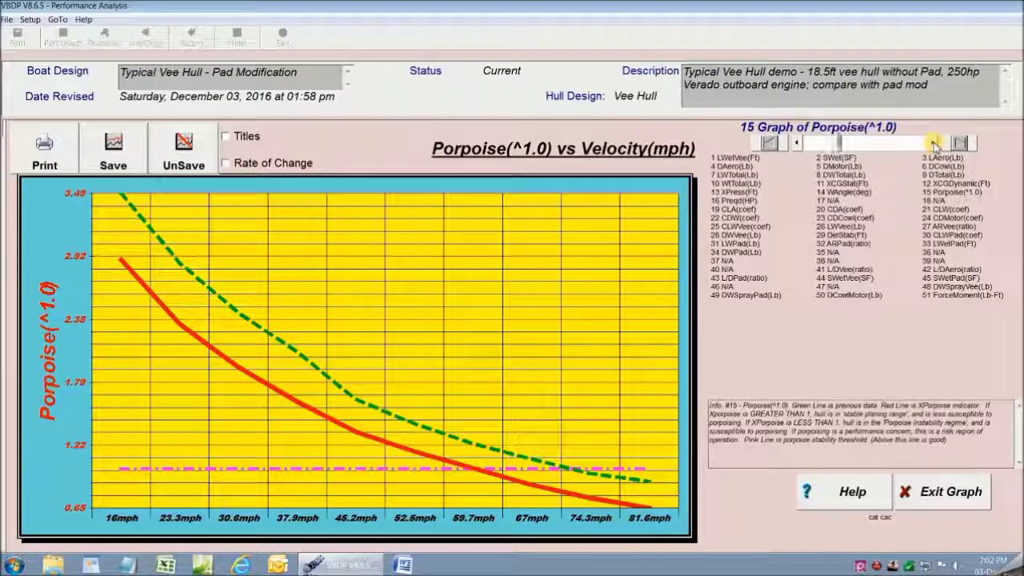